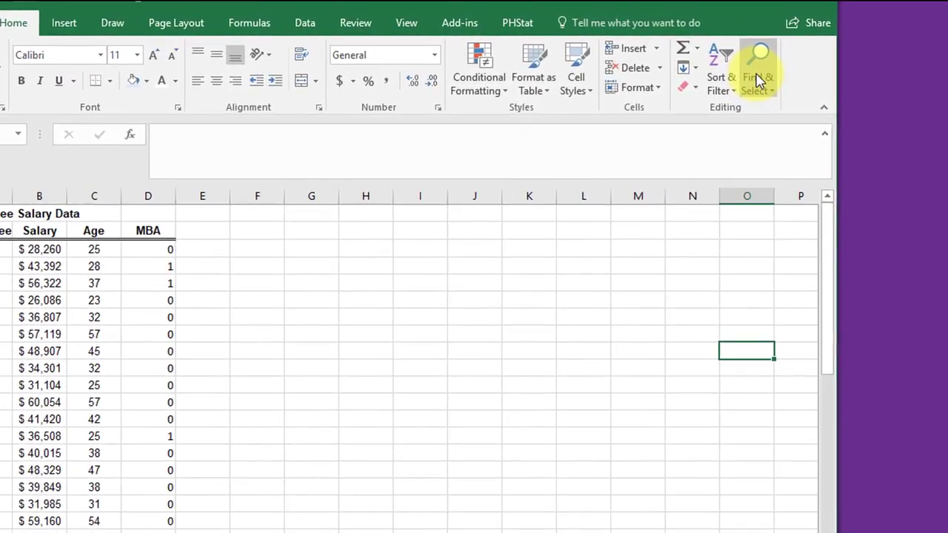
click(759, 80)
click(799, 141)
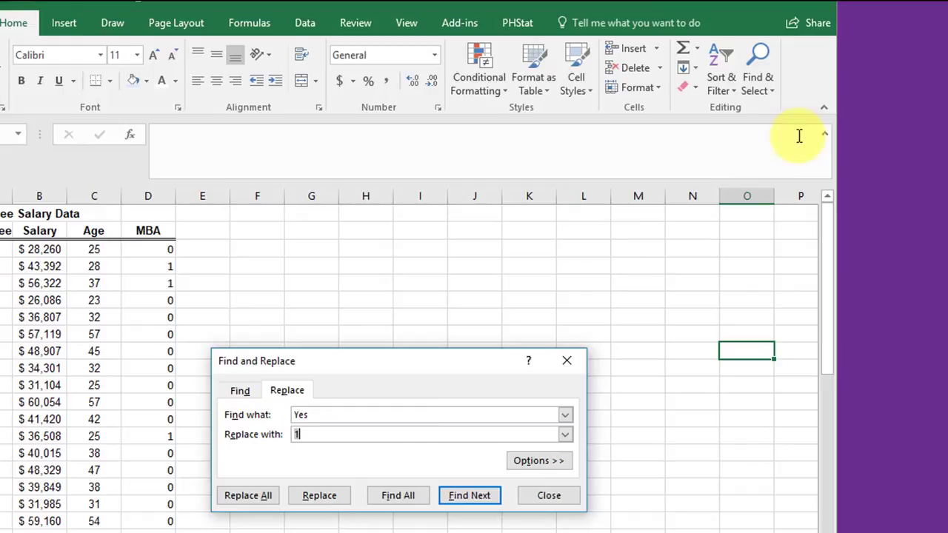
drag(338, 417, 271, 415)
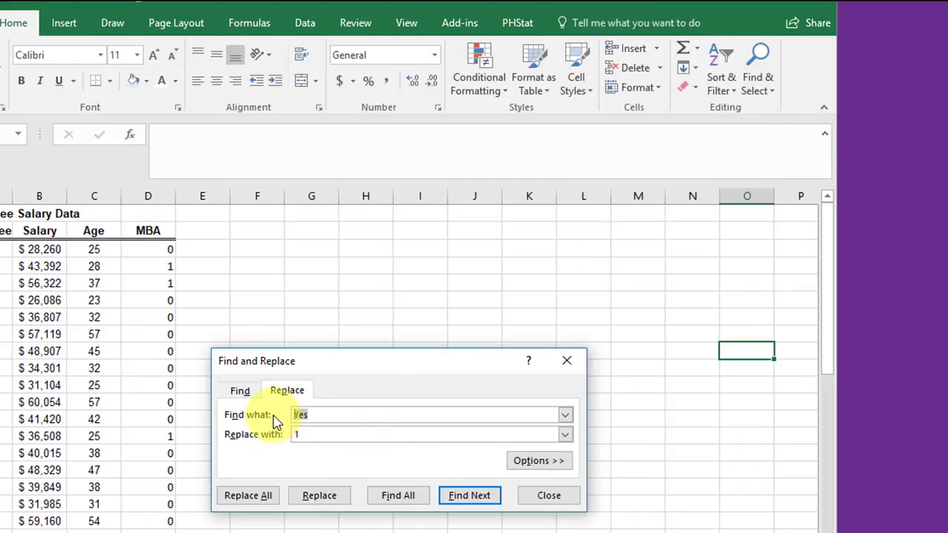
text(True)
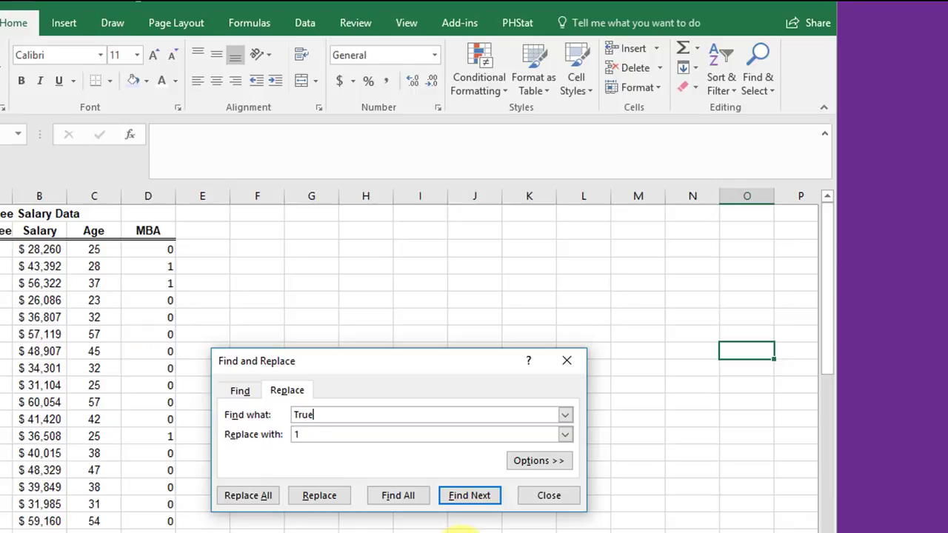
click(546, 498)
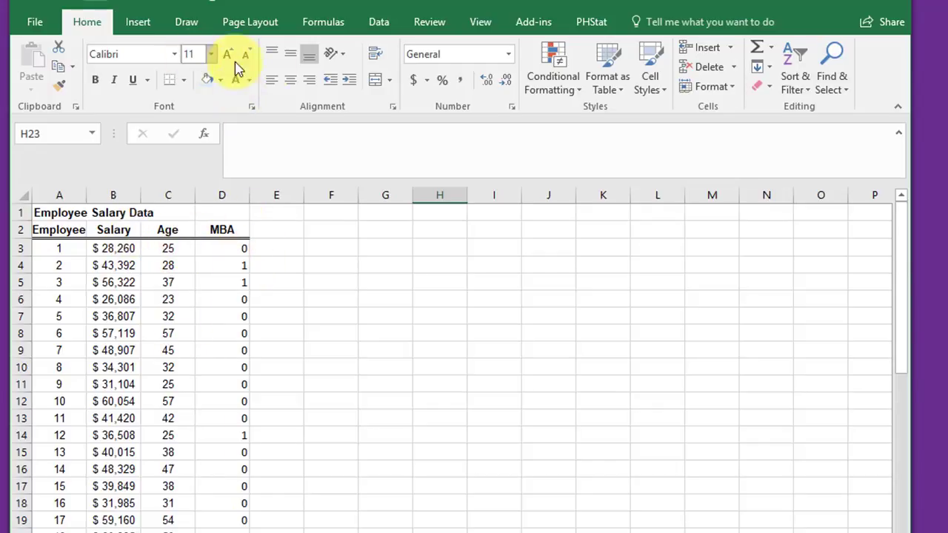
- Start a Regression analysis and set its Y range to the Salary column including its header, $B$2:$B$72
click(378, 26)
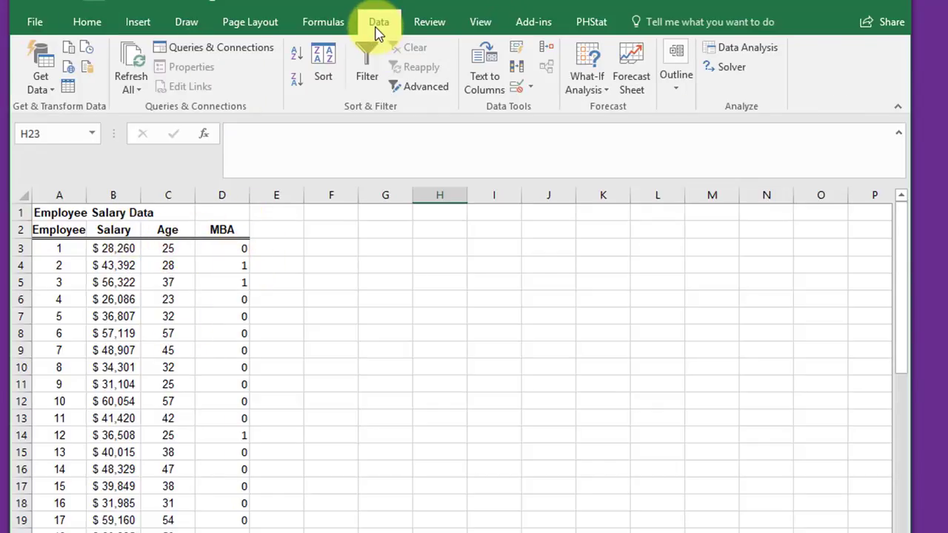
click(745, 54)
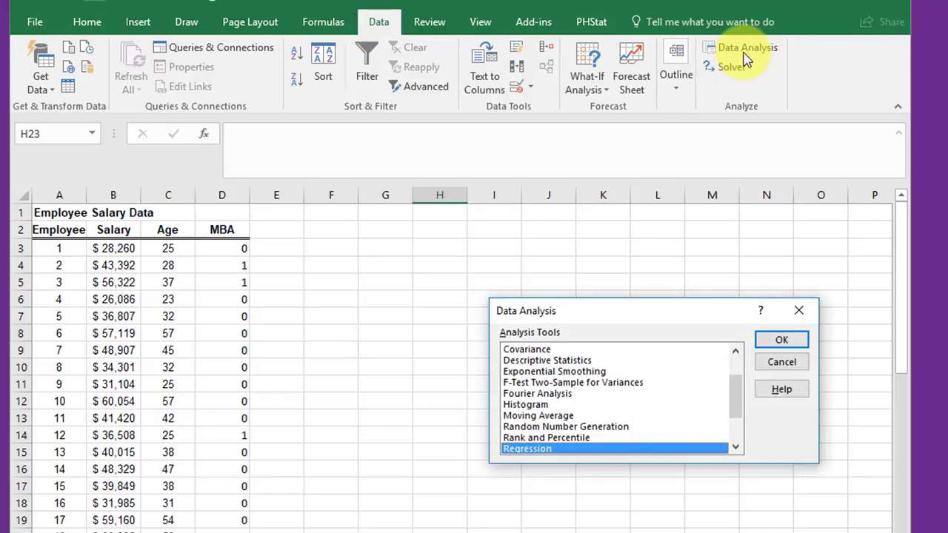
click(783, 340)
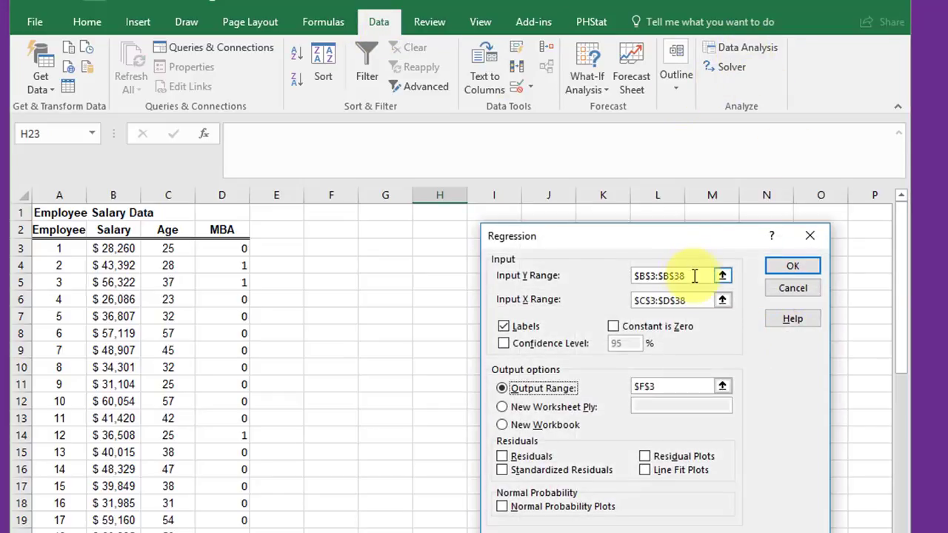
drag(696, 275, 597, 273)
key(BackSpace)
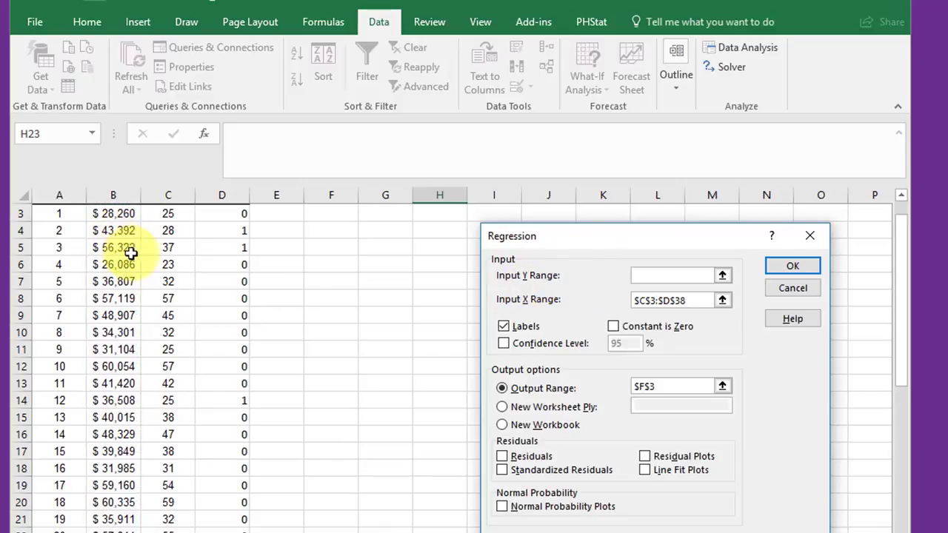
scroll(123, 265, up, 1)
drag(114, 230, 115, 532)
- Set the regression's X range to the Age and MBA columns including their headers, $C$2:$D$72
click(688, 301)
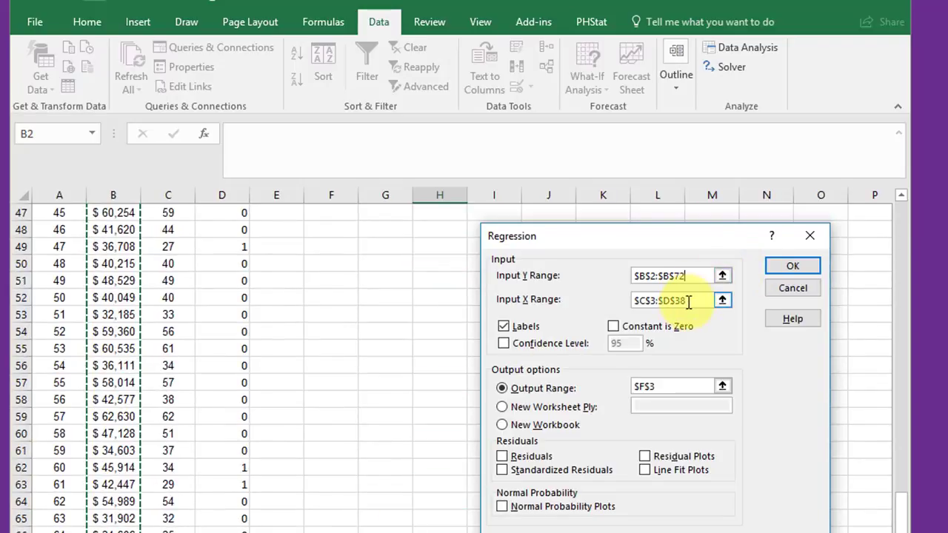
drag(689, 301, 620, 311)
key(BackSpace)
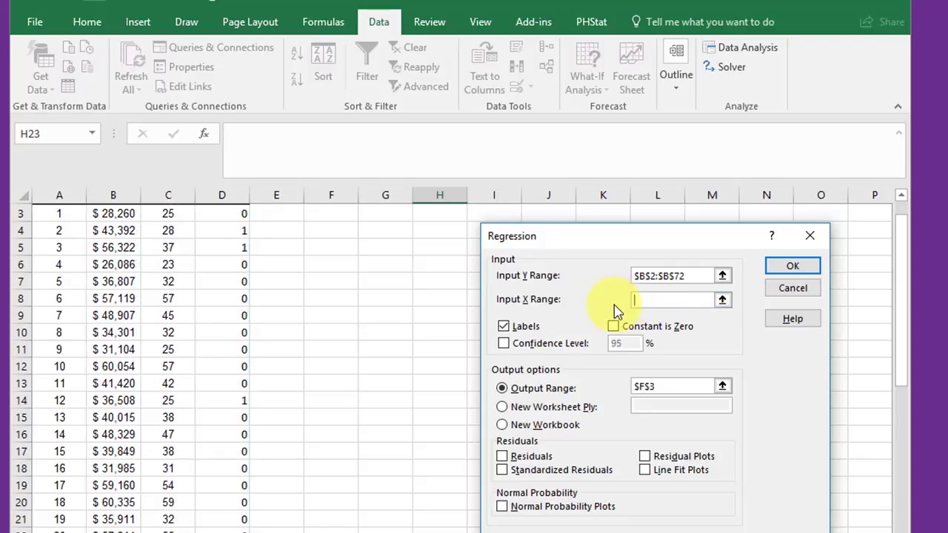
scroll(377, 376, up, 1)
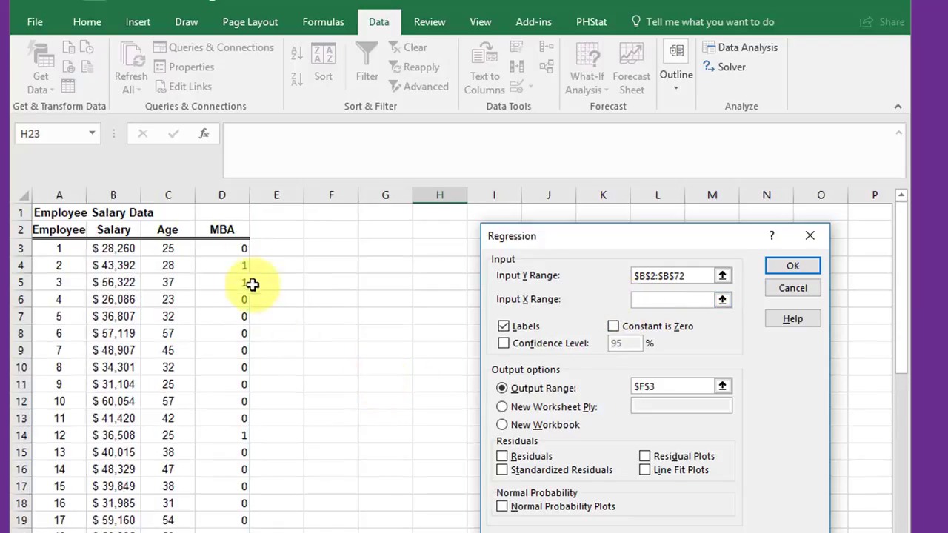
drag(176, 230, 222, 530)
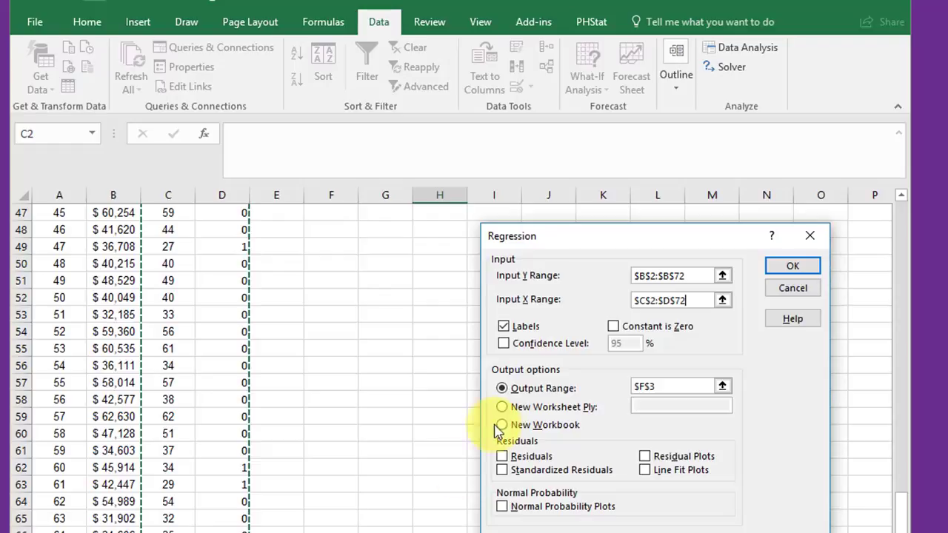
click(686, 299)
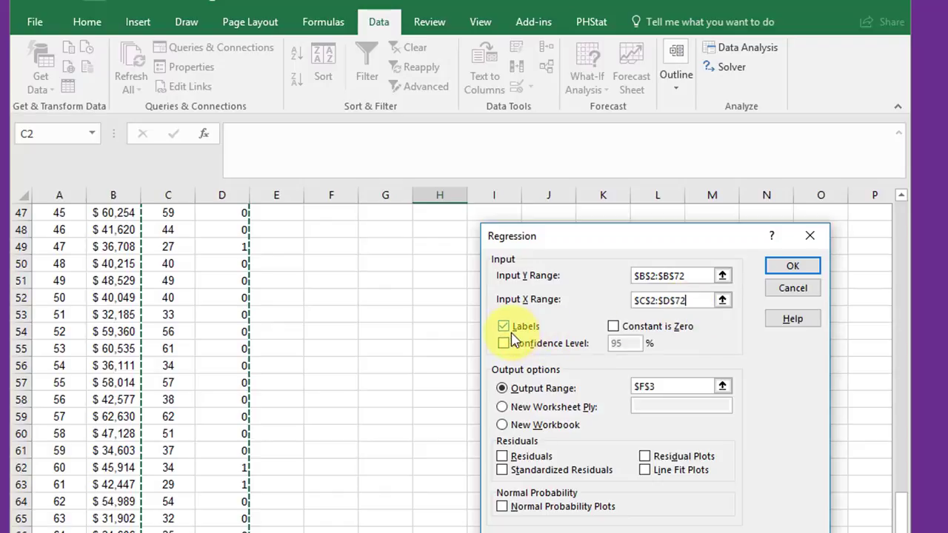
- Set the regression's output range to $F$3 and run the analysis with labels on
double_click(655, 387)
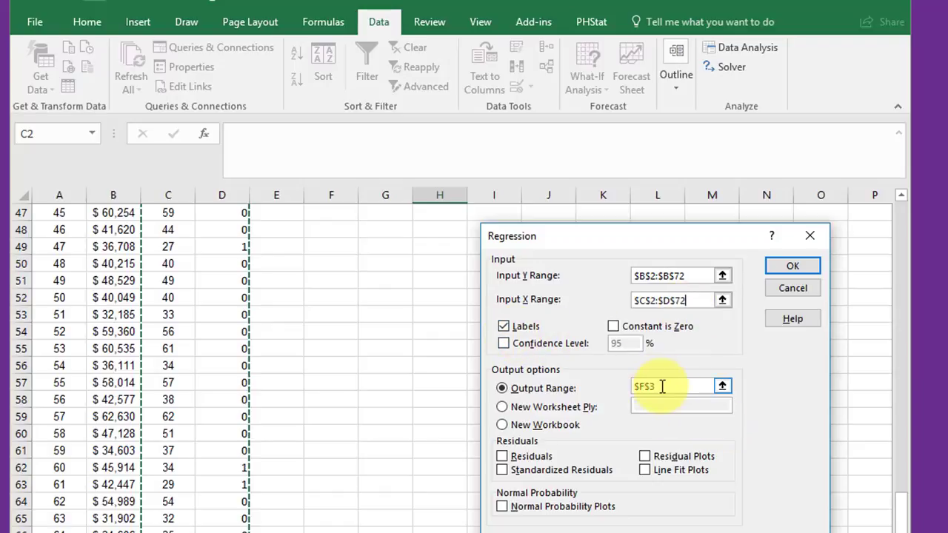
key(BackSpace)
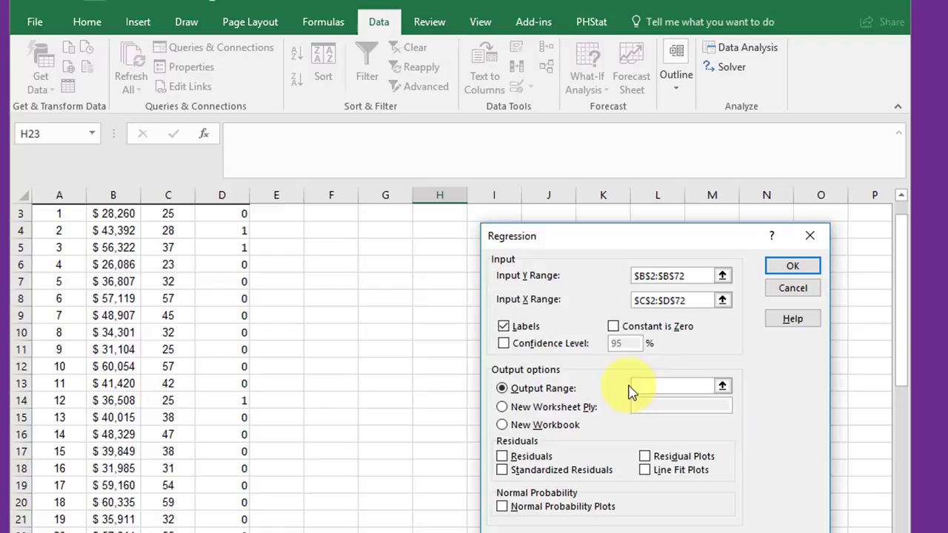
click(339, 215)
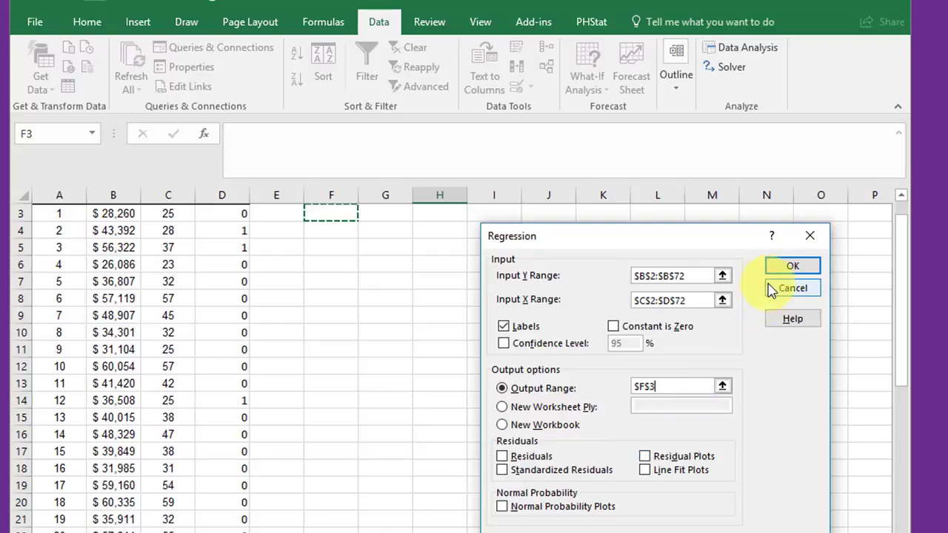
click(793, 268)
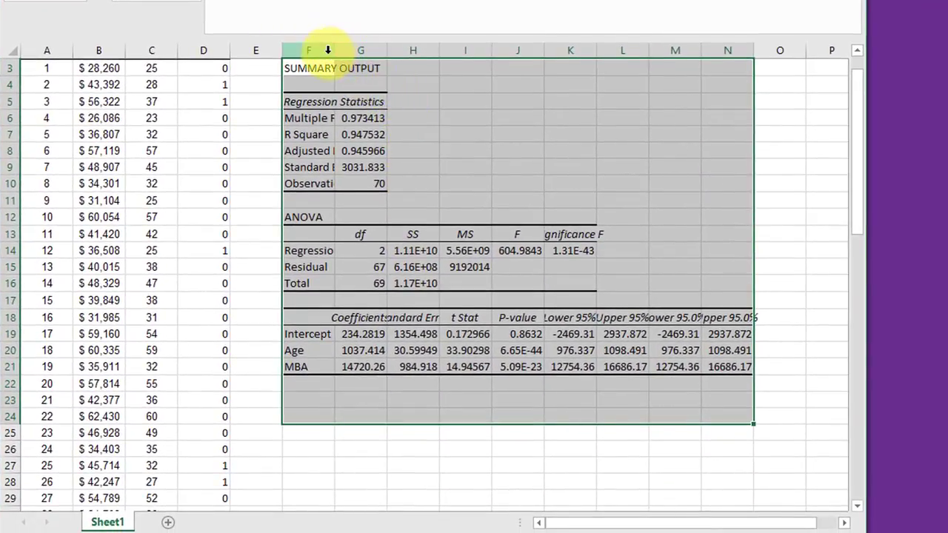
- Auto-fit the widths of columns F through N to the regression output
drag(320, 49, 740, 57)
double_click(751, 54)
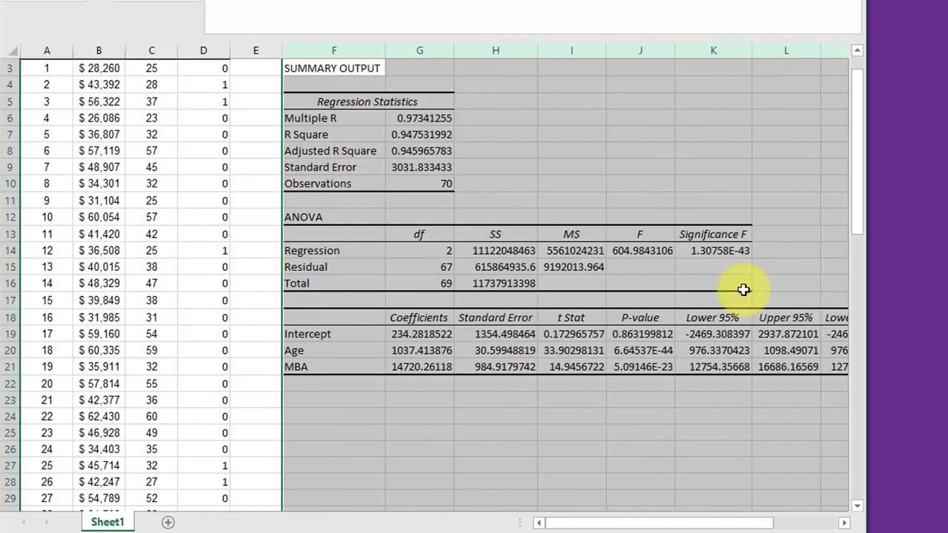
click(557, 468)
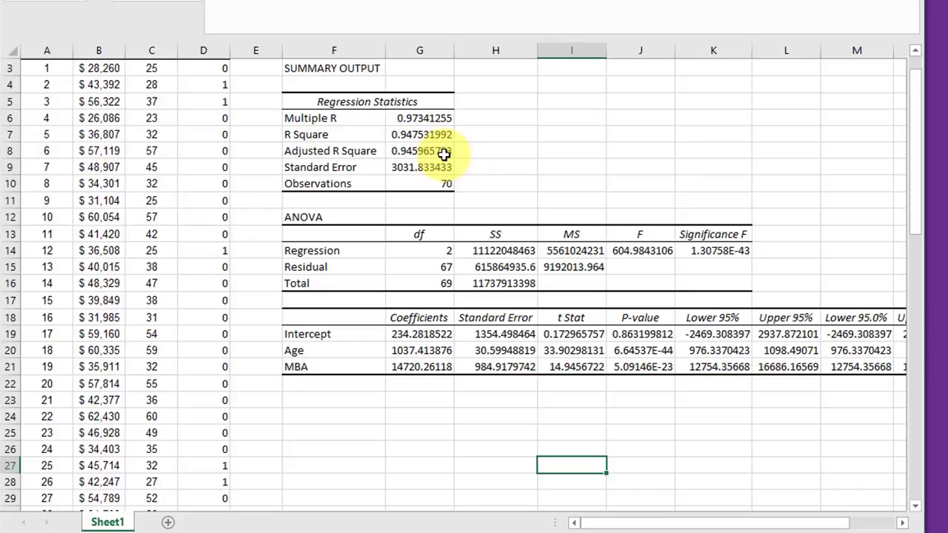
- Format the Significance F value and the p-values of Intercept, Age and MBA with four decimal places
click(713, 253)
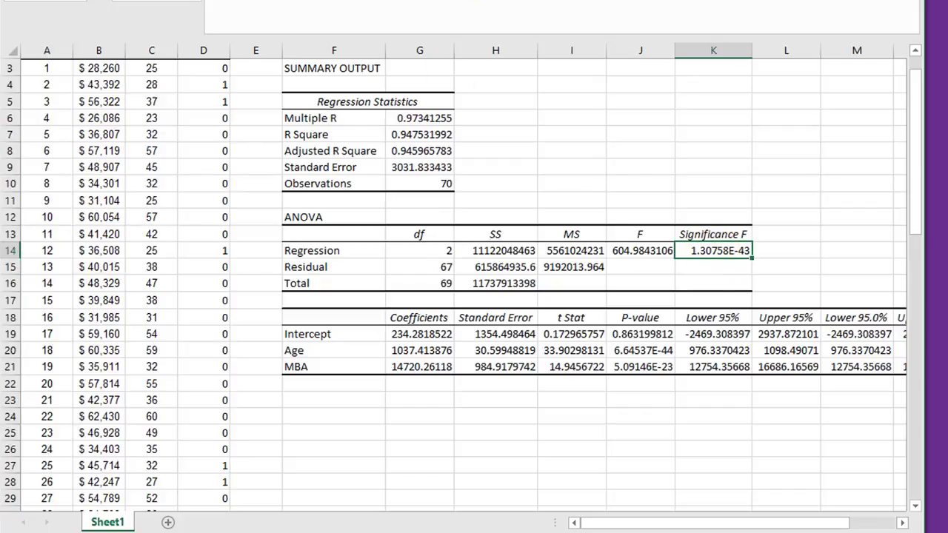
drag(640, 334, 632, 366)
click(647, 432)
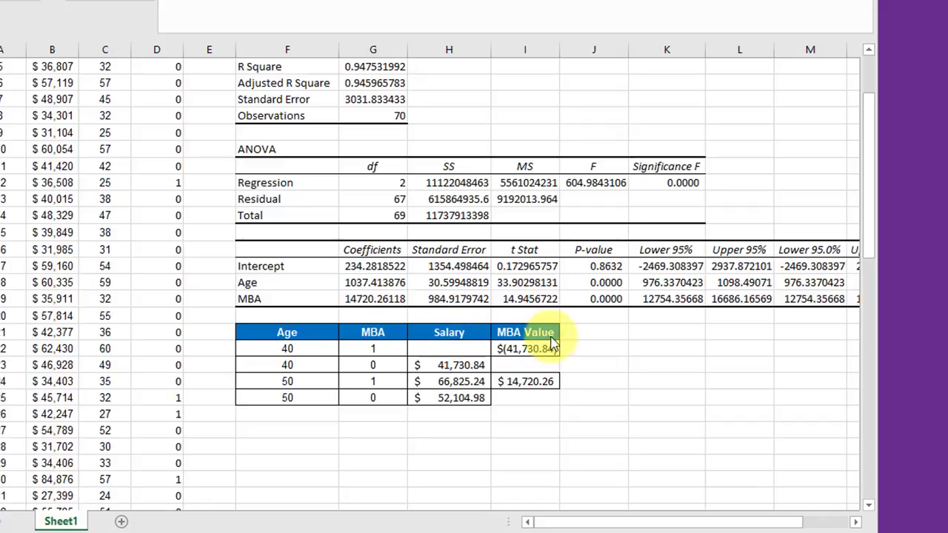
- Enter the formula =G19+G20*F24+G21*G24 as the predicted Salary for age 40 with MBA 1
click(468, 349)
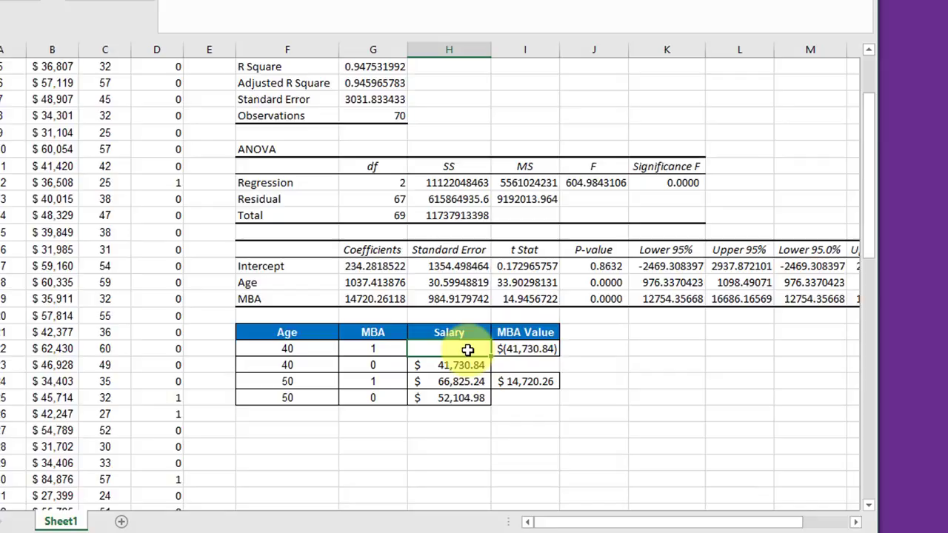
text(=)
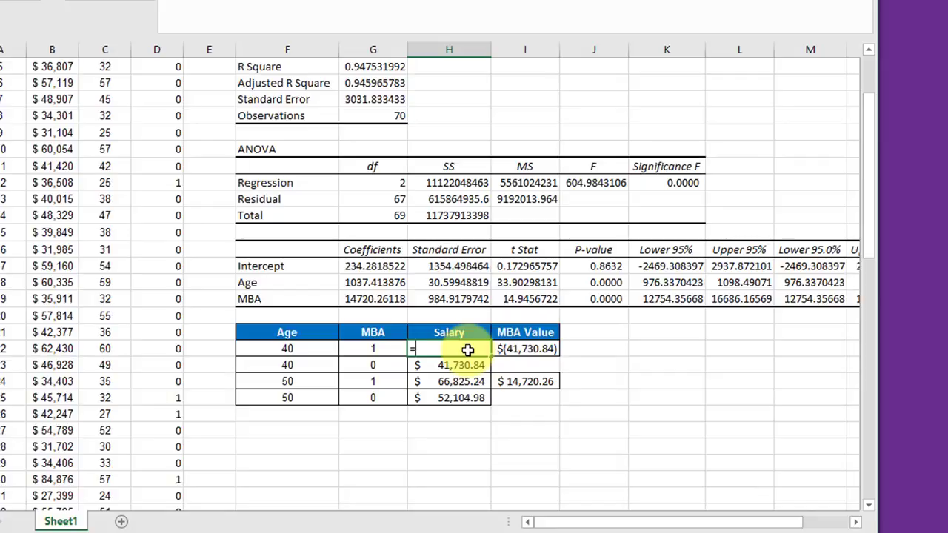
click(381, 267)
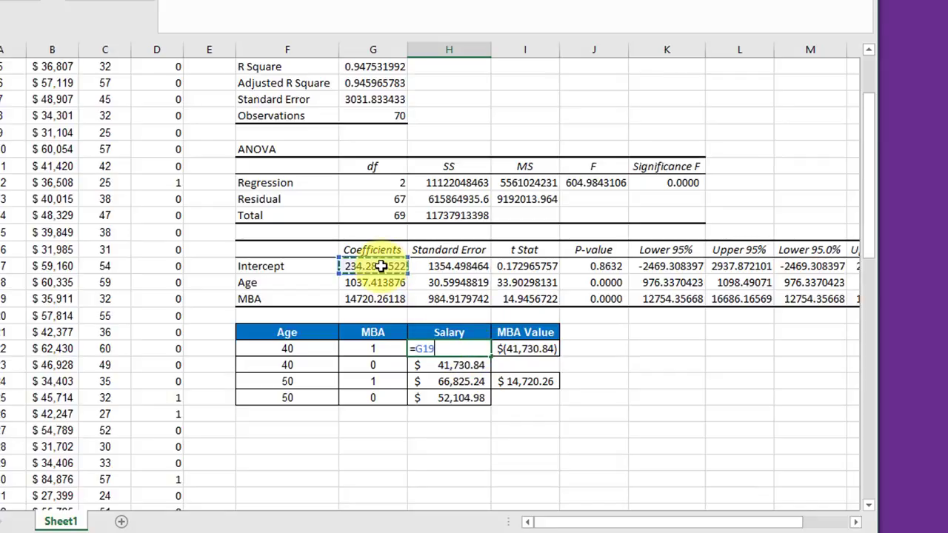
text(+)
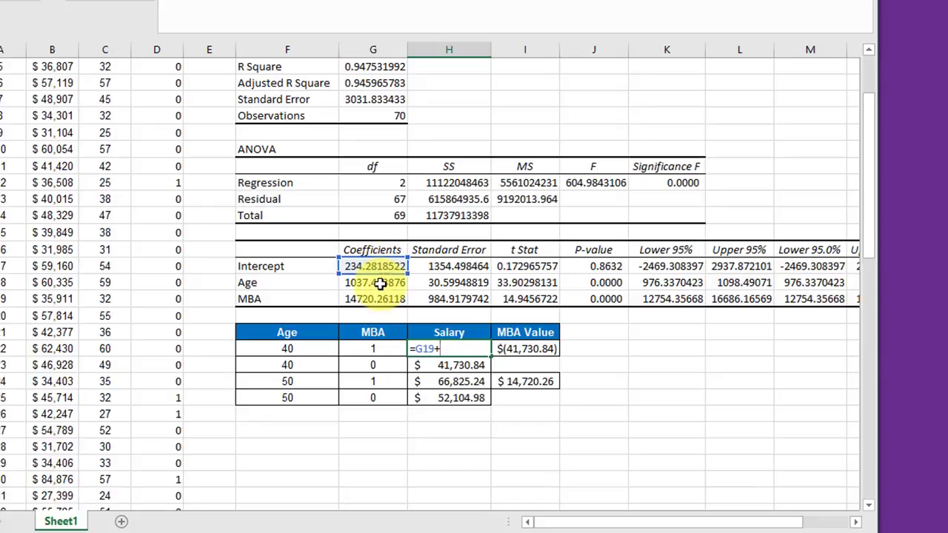
click(379, 282)
text(*)
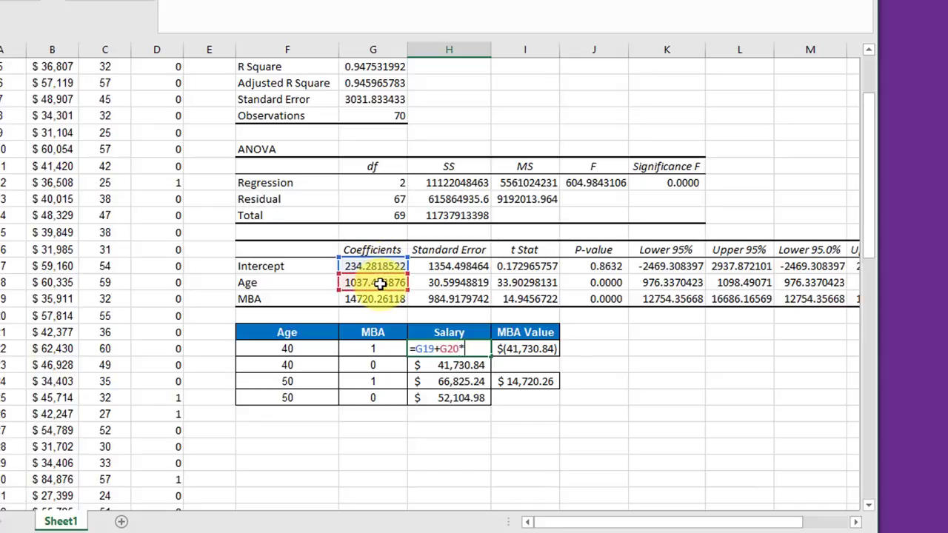
click(279, 347)
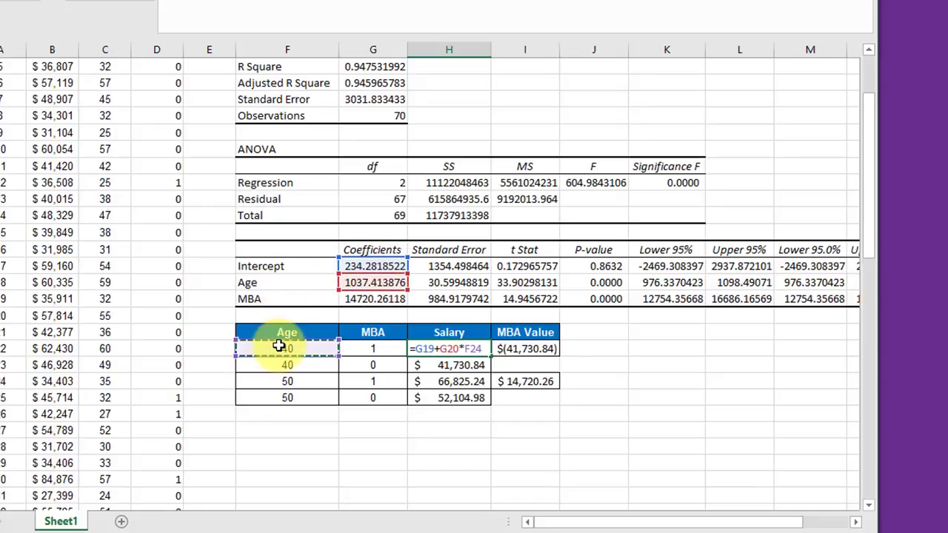
text(+)
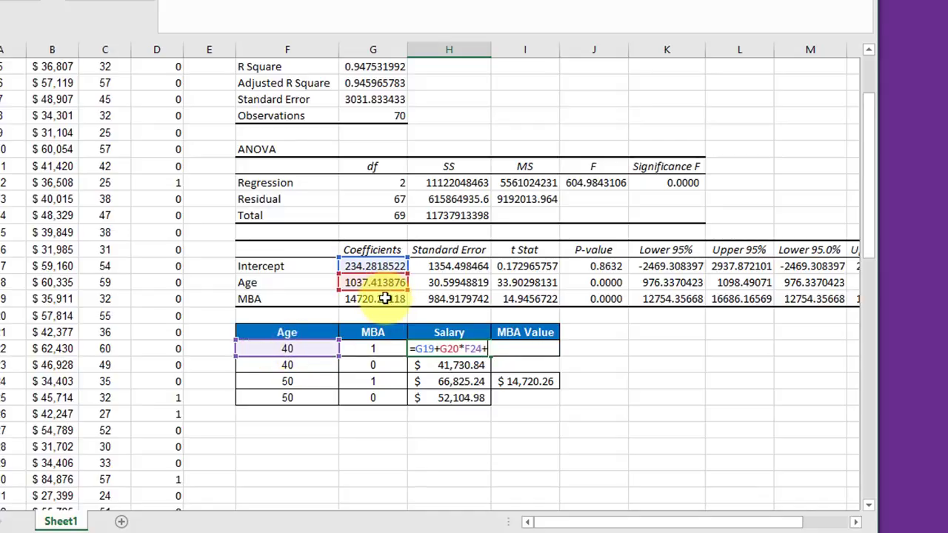
click(384, 298)
text(*)
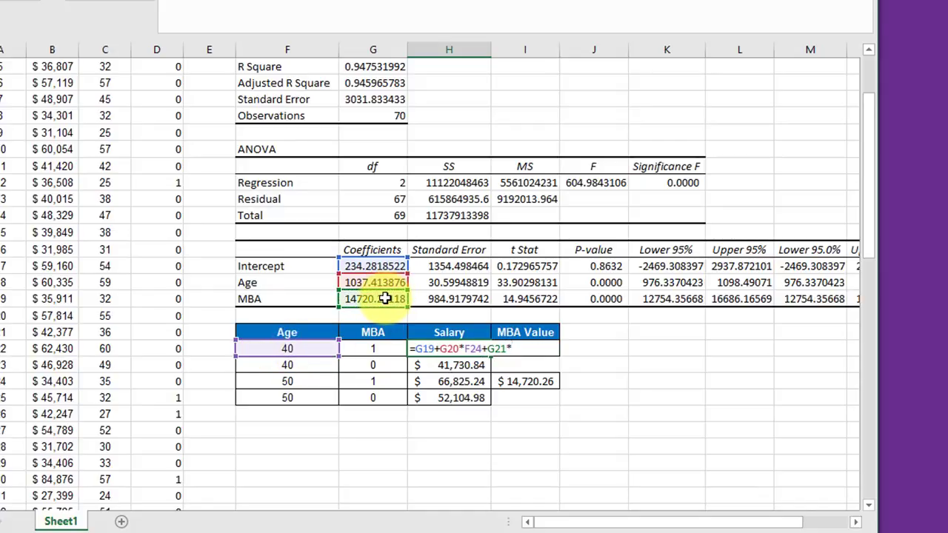
click(385, 349)
key(Return)
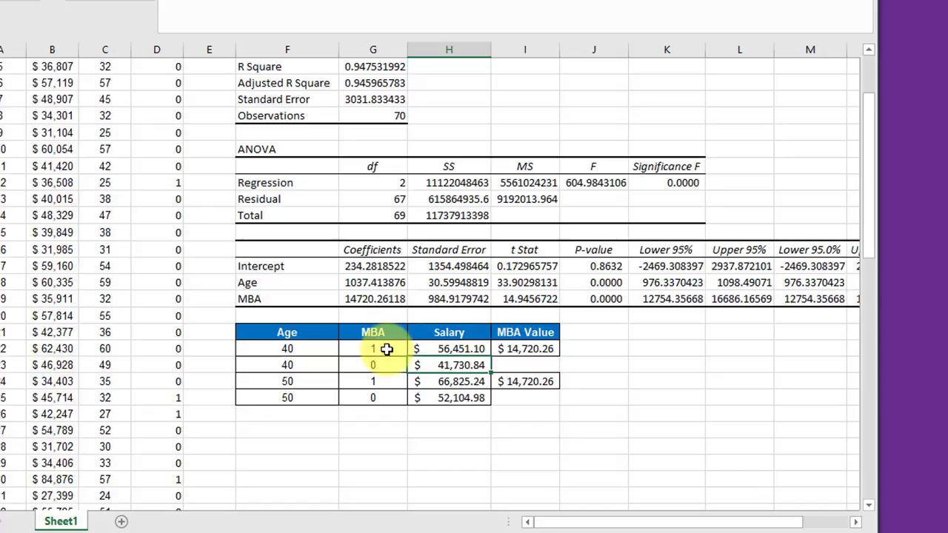